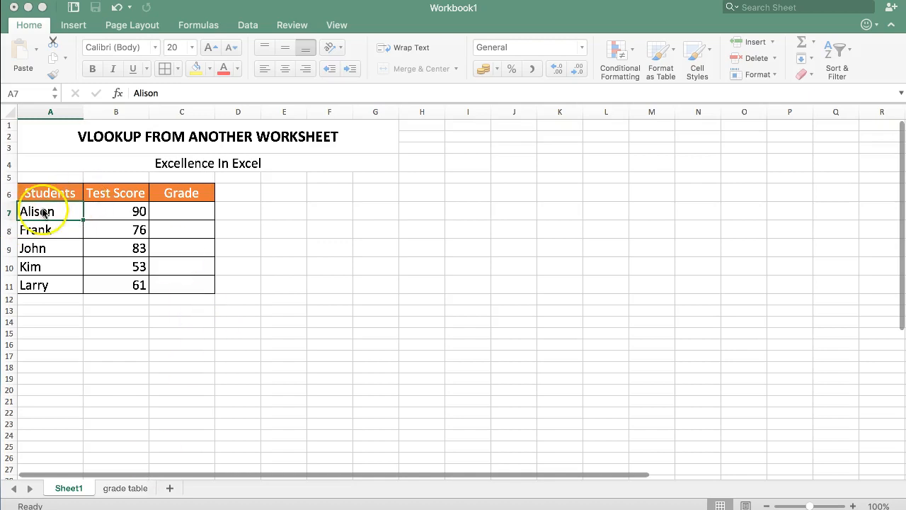
Examine the student test scores and empty Grade column on Sheet1, and the score-to-grade ranges on the grade table sheet
{"action": "left_click", "coordinate": [107, 204]}
{"action": "left_click", "coordinate": [109, 207]}
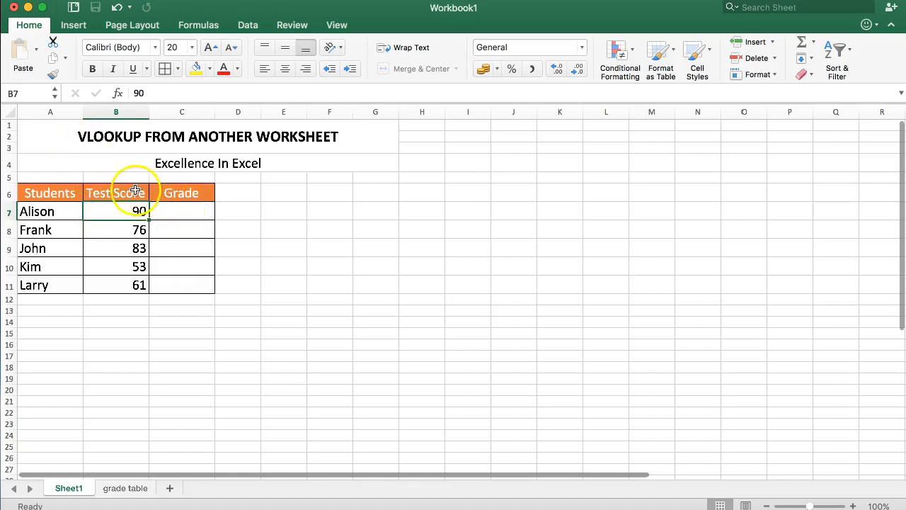
{"action": "left_click", "coordinate": [122, 207]}
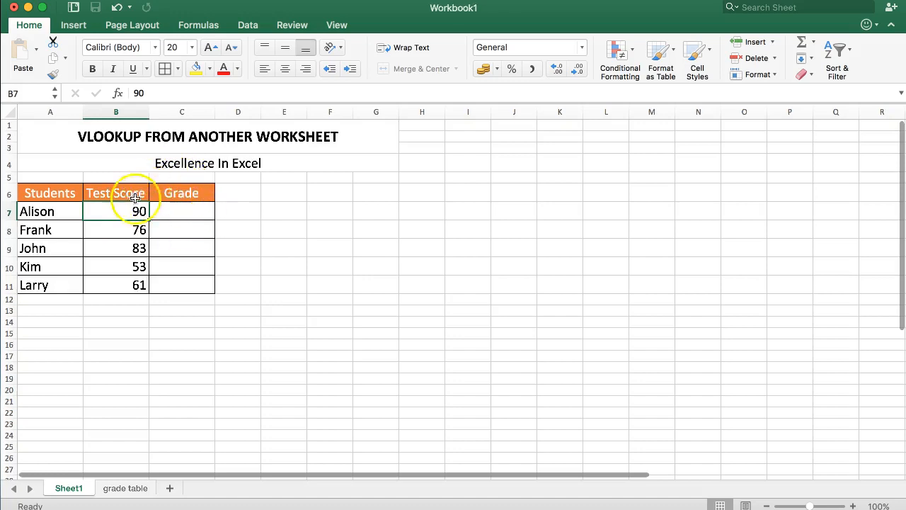
{"action": "left_click", "coordinate": [182, 206]}
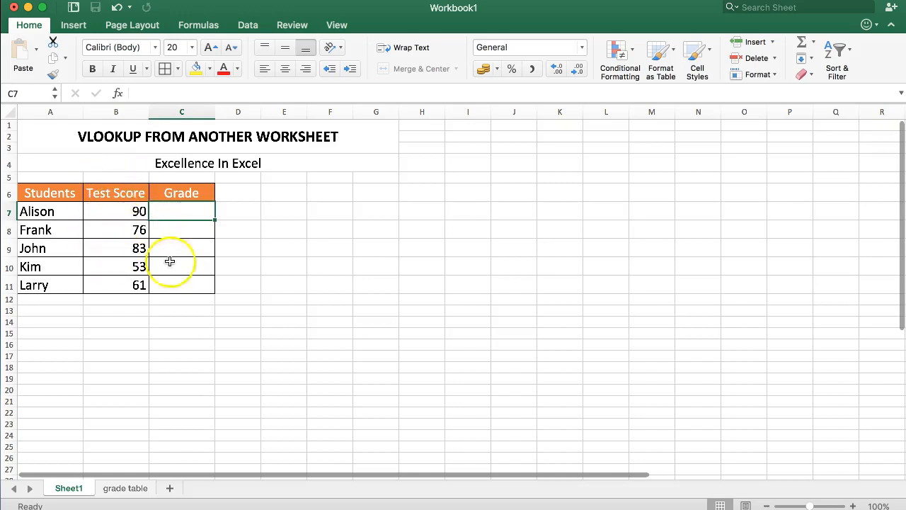
{"action": "left_click", "coordinate": [119, 488]}
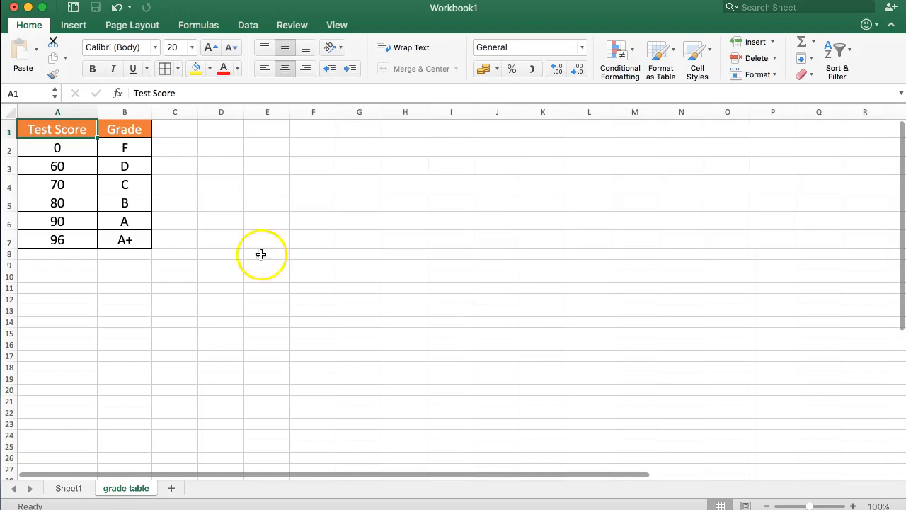
{"action": "left_click", "coordinate": [63, 130]}
{"action": "left_click_drag", "start_coordinate": [62, 130], "coordinate": [125, 240]}
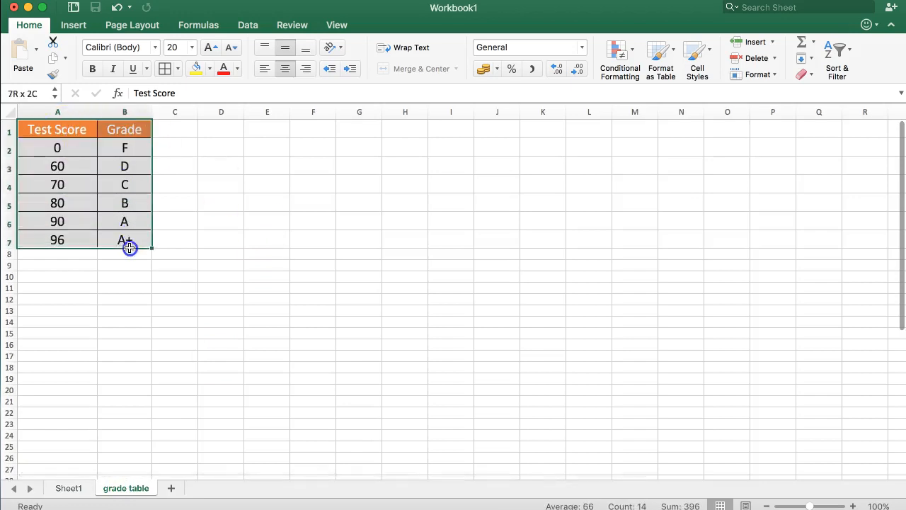
{"action": "left_click_drag", "start_coordinate": [64, 202], "coordinate": [84, 240]}
{"action": "left_click_drag", "start_coordinate": [66, 148], "coordinate": [64, 221]}
{"action": "left_click", "coordinate": [124, 146]}
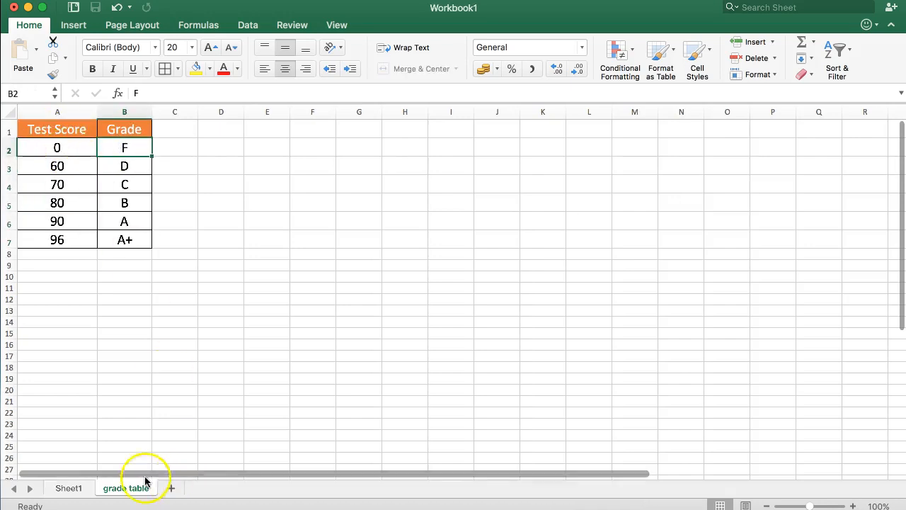
Compare the first student's test score in B7 on Sheet1 with the matching grade on the grade table sheet
{"action": "left_click", "coordinate": [70, 488]}
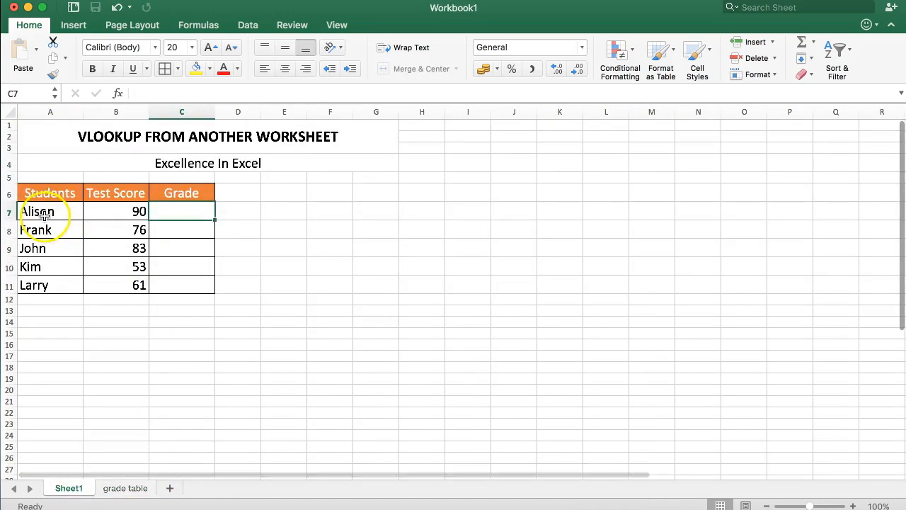
{"action": "left_click", "coordinate": [106, 211]}
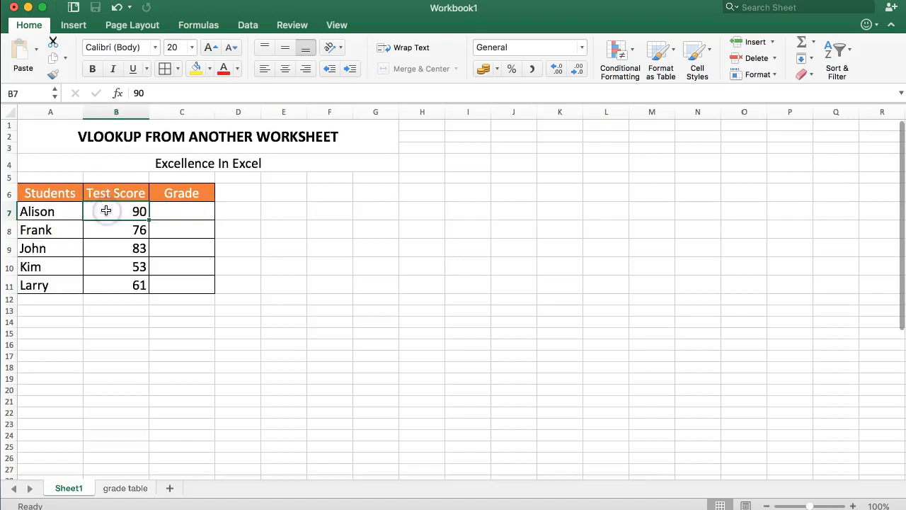
{"action": "left_click", "coordinate": [184, 209]}
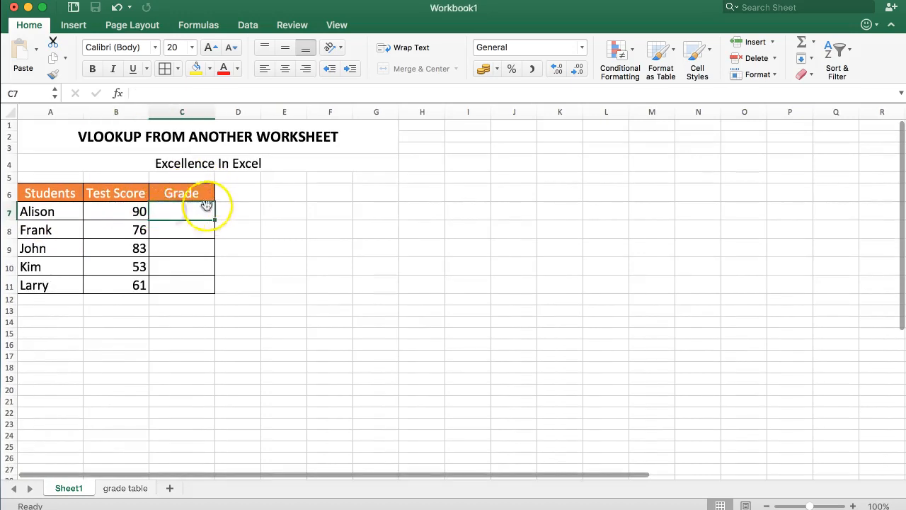
{"action": "left_click", "coordinate": [124, 488]}
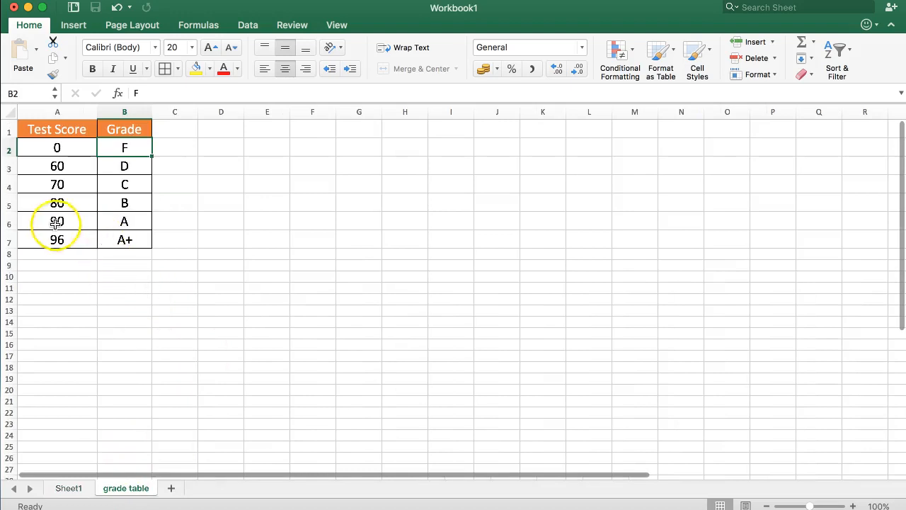
{"action": "left_click", "coordinate": [125, 221]}
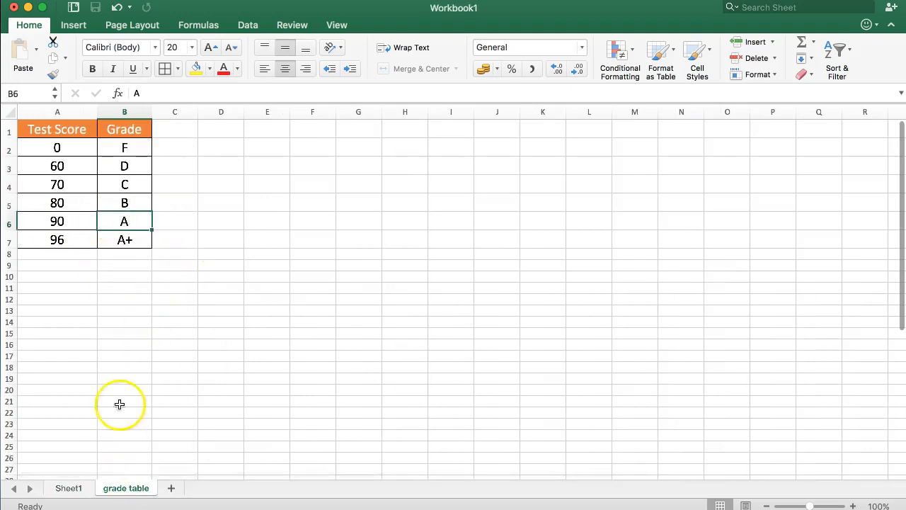
Start a VLOOKUP formula in C7 of Sheet1 using the Formula Builder, with B7 as the lookup_value
{"action": "left_click", "coordinate": [70, 488]}
{"action": "left_click", "coordinate": [182, 211]}
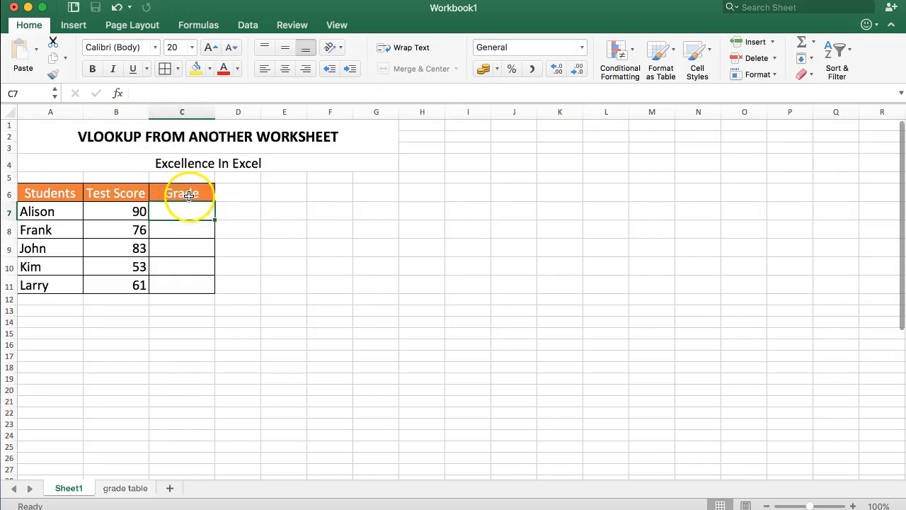
{"action": "type", "text": "=VLOO"}
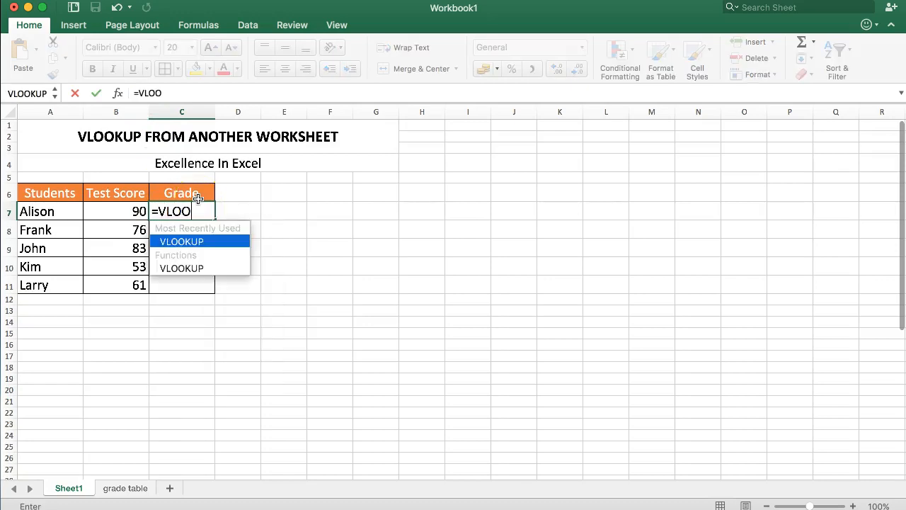
{"action": "type", "text": "KUP("}
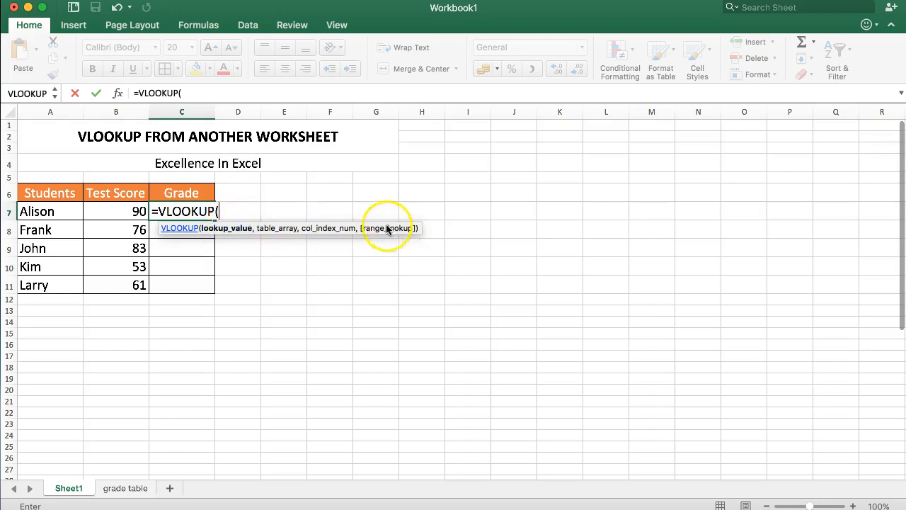
{"action": "left_click", "coordinate": [118, 94]}
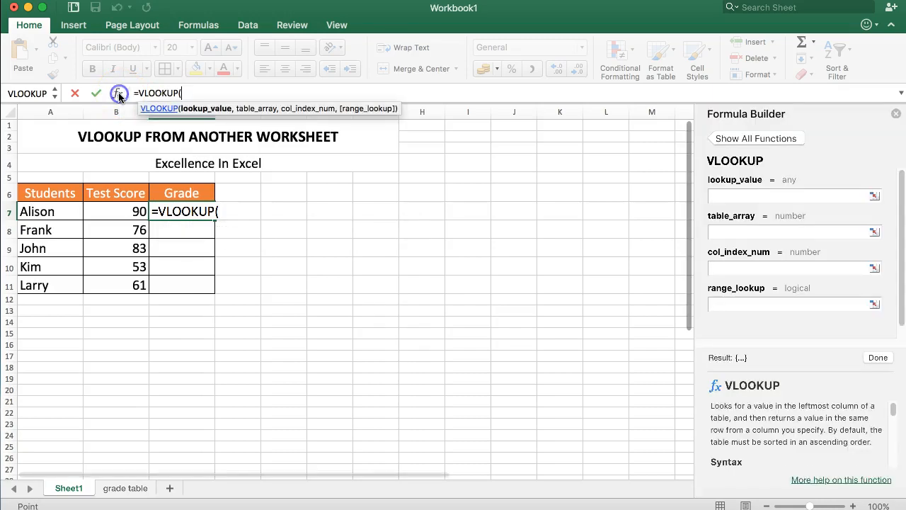
{"action": "left_click", "coordinate": [747, 197]}
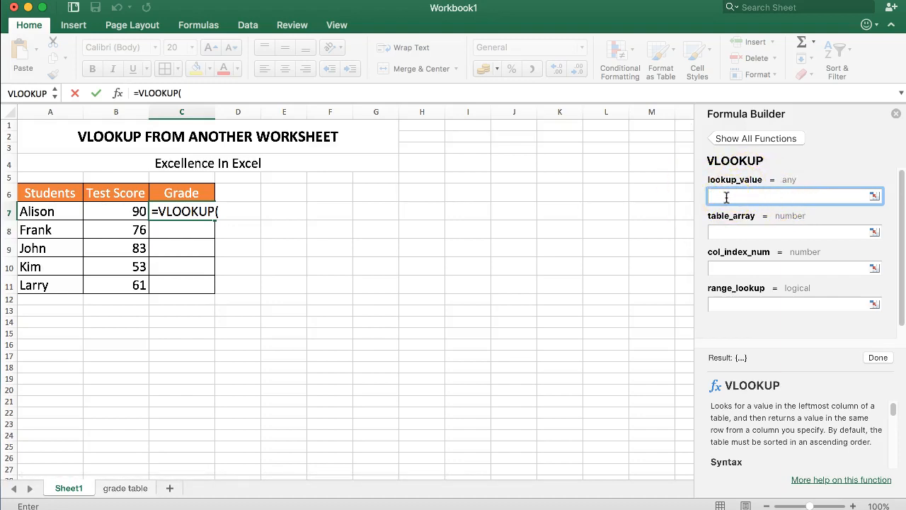
{"action": "left_click", "coordinate": [106, 211]}
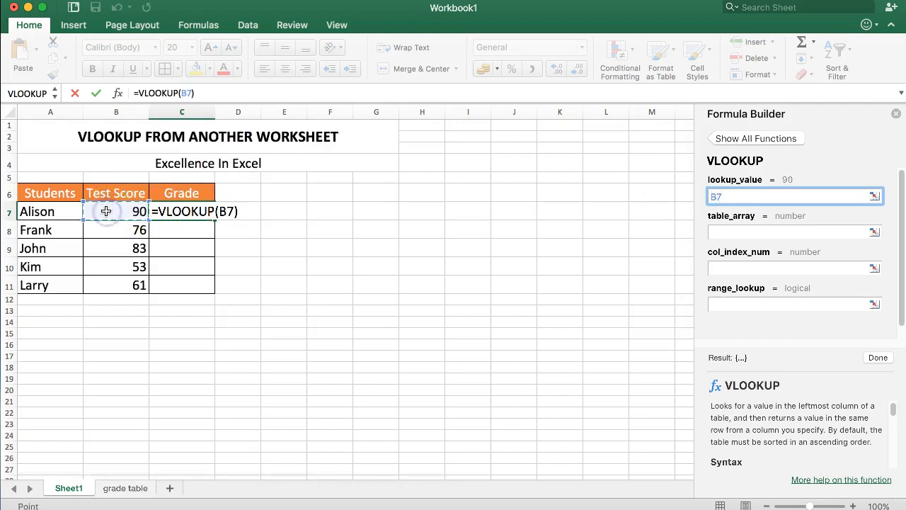
Set the VLOOKUP table_array to A2:B7 on the grade table sheet, leaving out the header row
{"action": "left_click", "coordinate": [726, 230]}
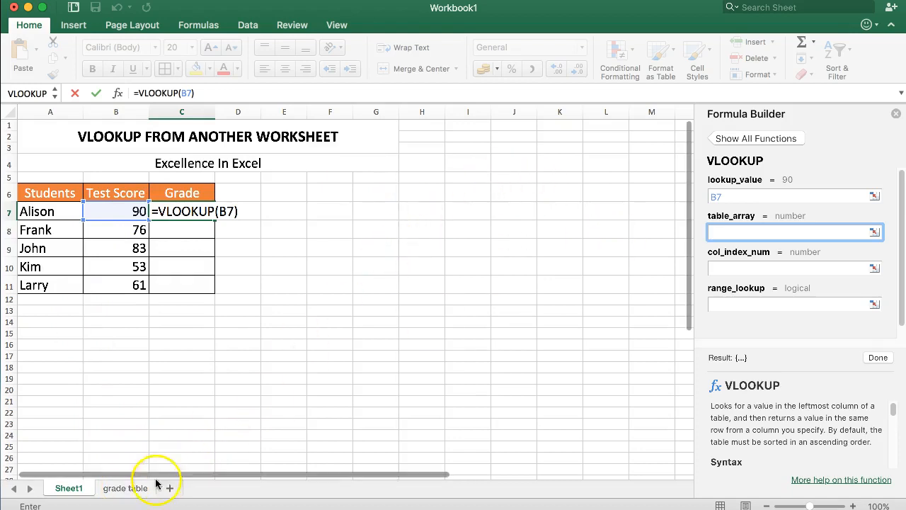
{"action": "left_click", "coordinate": [126, 489]}
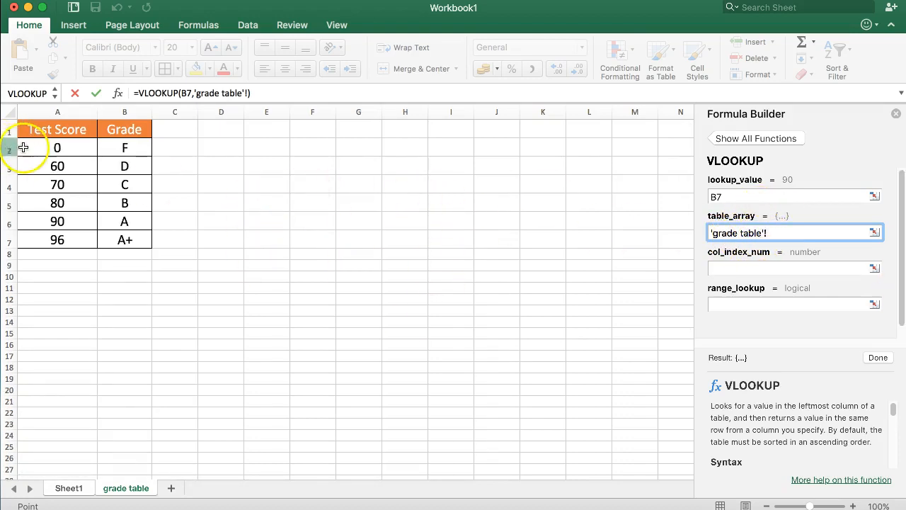
{"action": "left_click_drag", "start_coordinate": [29, 144], "coordinate": [128, 239]}
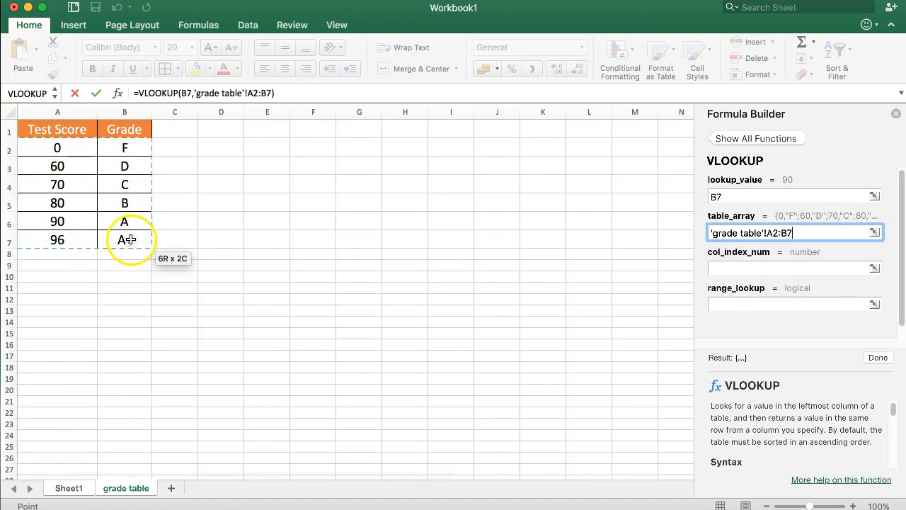
Set the VLOOKUP col_index_num to 2 and the range_lookup to 1
{"action": "left_click", "coordinate": [717, 268]}
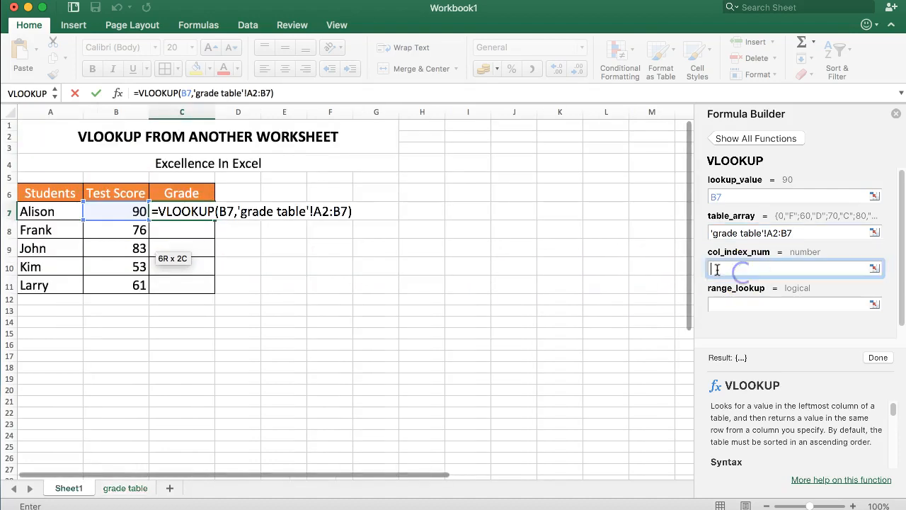
{"action": "type", "text": "2"}
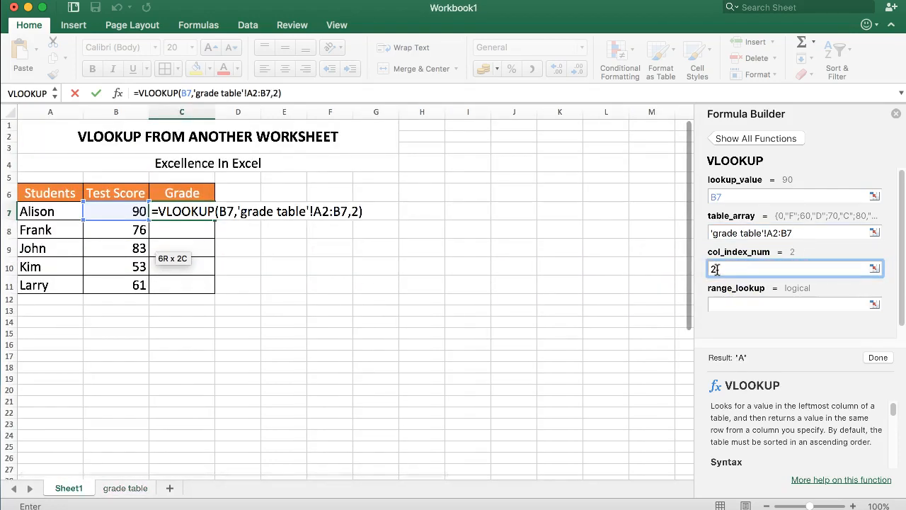
{"action": "left_click", "coordinate": [739, 308]}
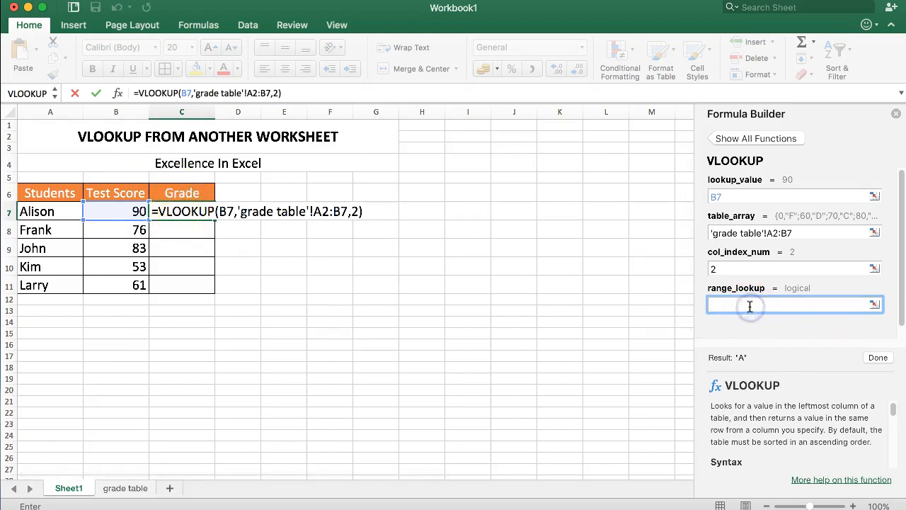
{"action": "type", "text": "1"}
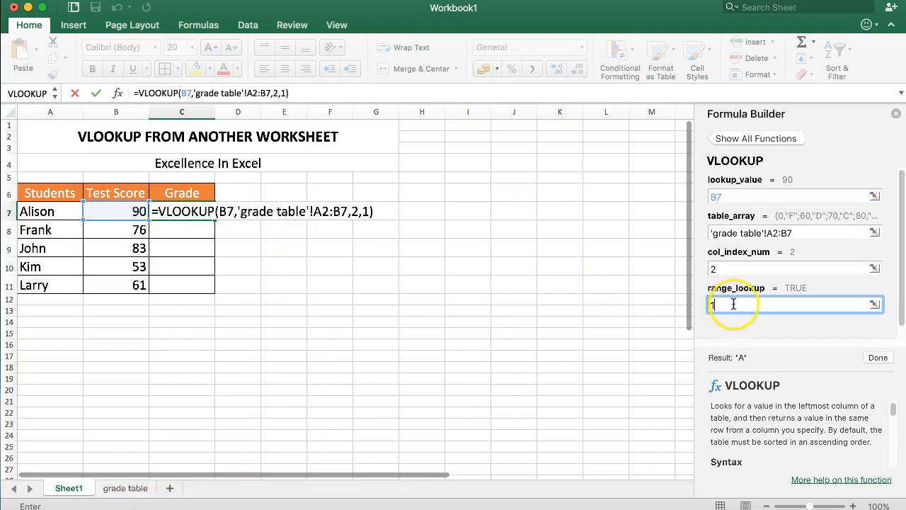
{"action": "left_click_drag", "start_coordinate": [704, 306], "coordinate": [693, 294]}
{"action": "mouse_move", "coordinate": [798, 291]}
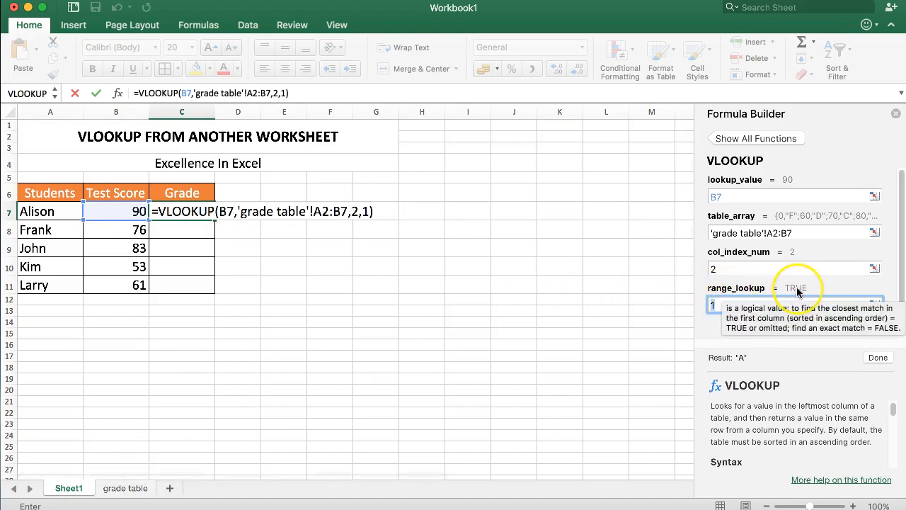
{"action": "left_click", "coordinate": [699, 303]}
{"action": "key", "text": "BackSpace"}
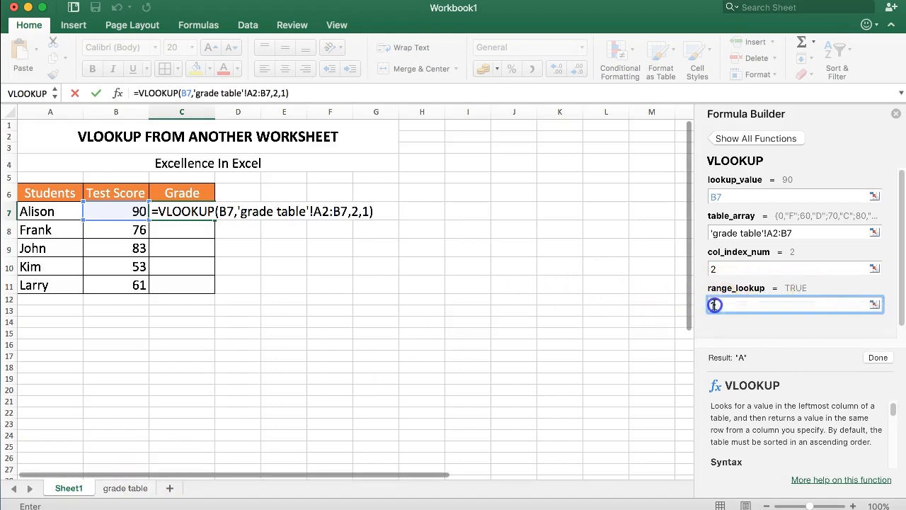
{"action": "type", "text": "1"}
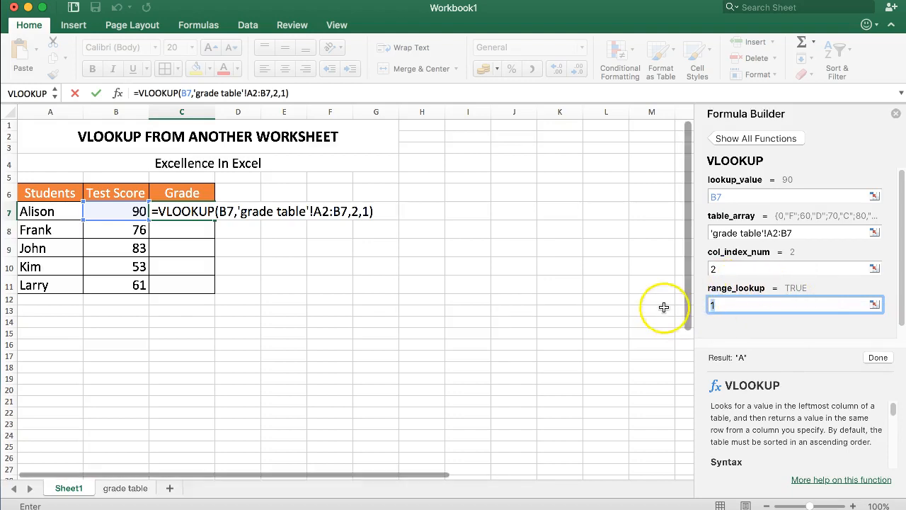
{"action": "key", "text": "BackSpace"}
{"action": "type", "text": "0"}
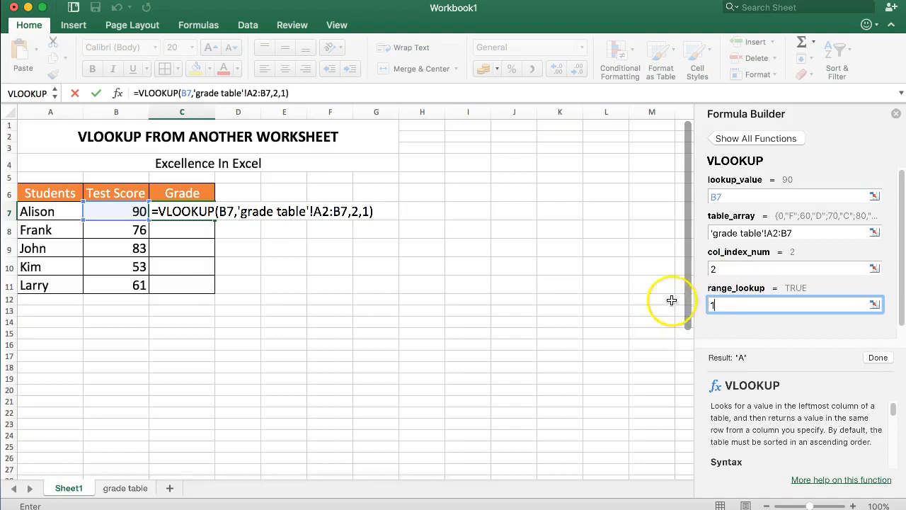
Complete the VLOOKUP formula in C7 and close the Formula Builder
{"action": "left_click", "coordinate": [878, 357]}
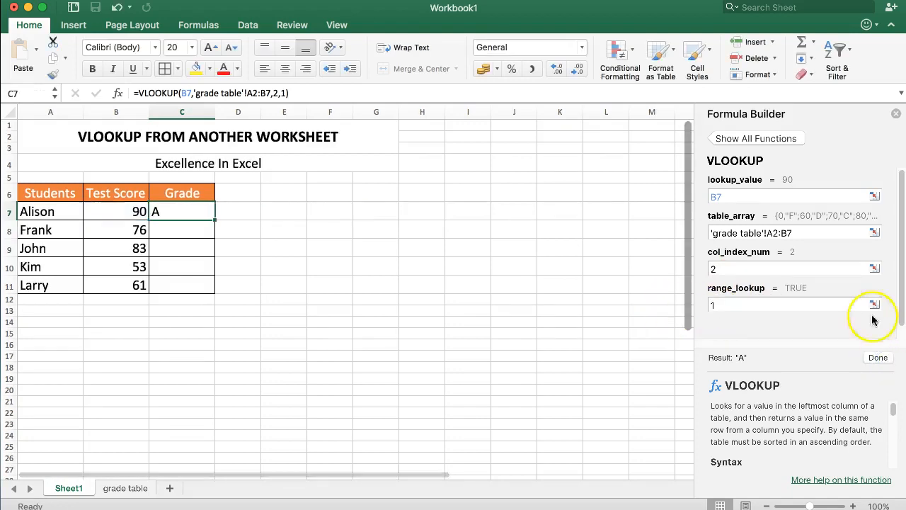
{"action": "left_click", "coordinate": [896, 114]}
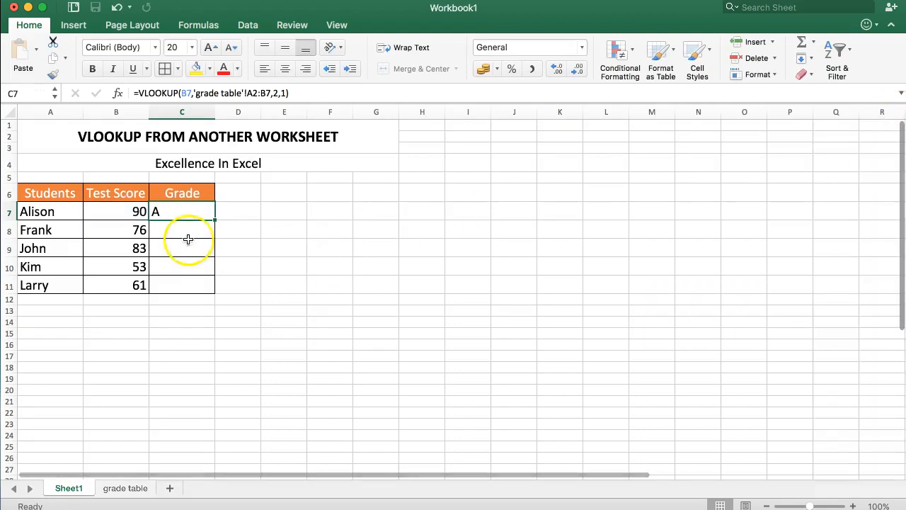
{"action": "left_click", "coordinate": [153, 212]}
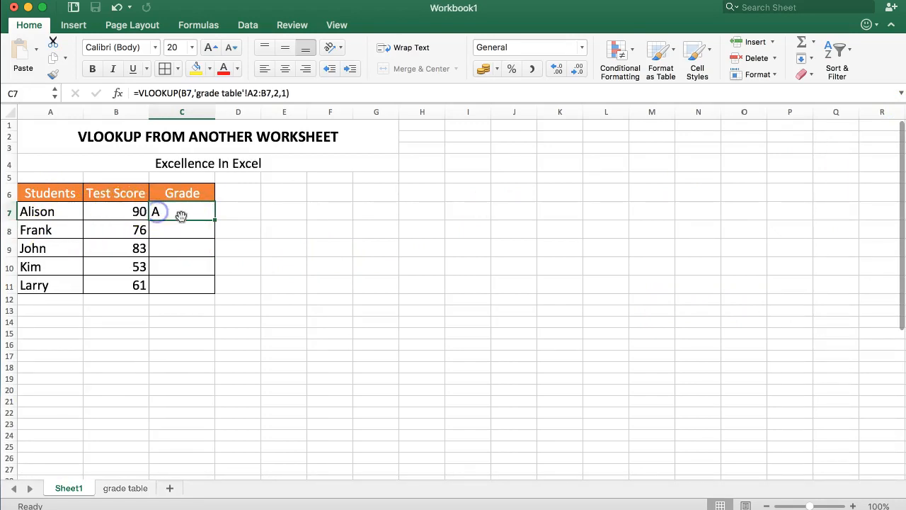
Test the grade lookup by changing the first student's test score in B7 to 89
{"action": "left_click", "coordinate": [101, 210]}
{"action": "type", "text": "8"}
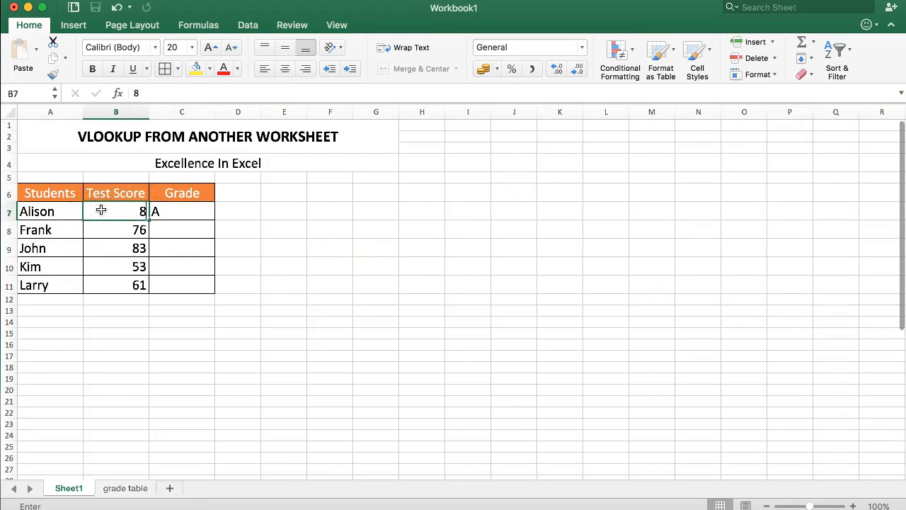
{"action": "key", "text": "Return"}
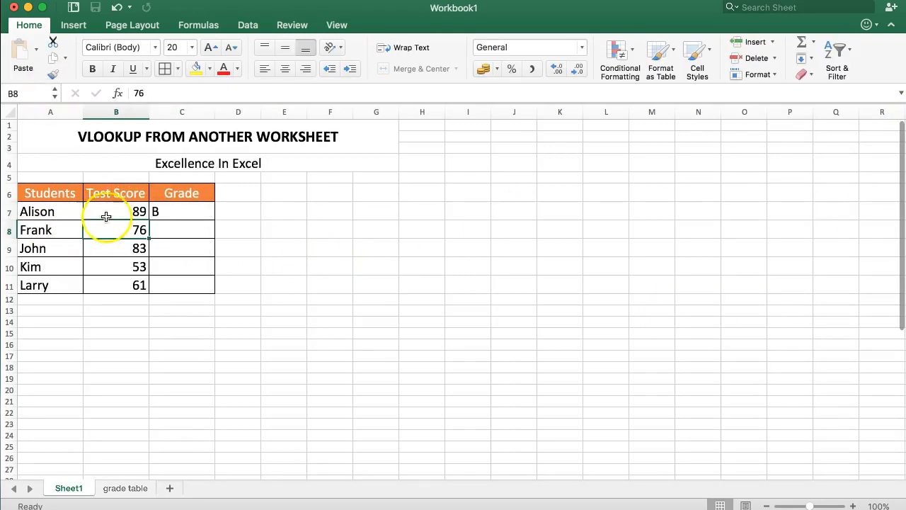
Set the first student's test score in B7 to 70 and select the grade formula in C7
{"action": "left_click", "coordinate": [114, 212]}
{"action": "type", "text": "70"}
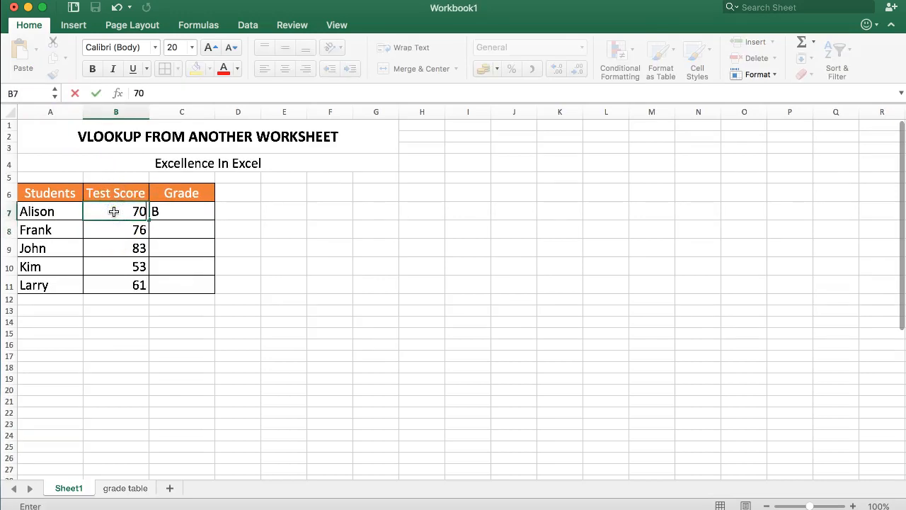
{"action": "key", "text": "Return"}
{"action": "left_click", "coordinate": [155, 215]}
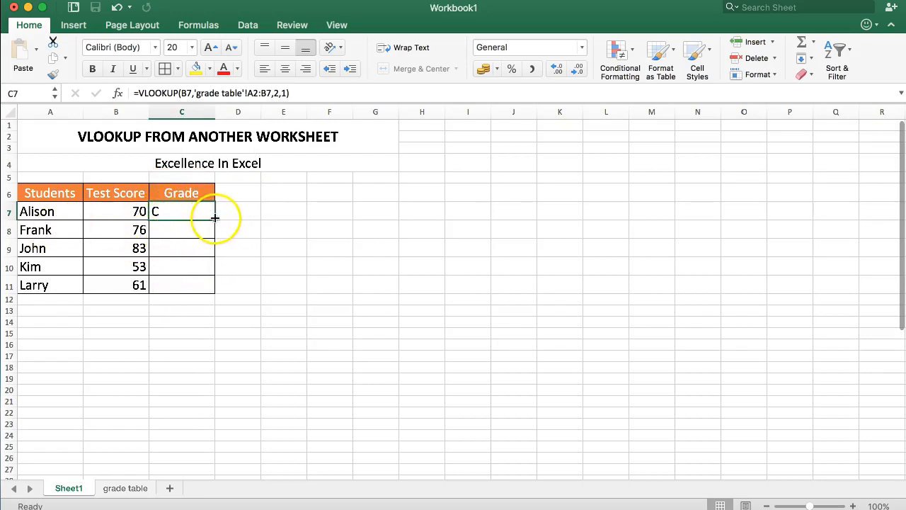
Copy the grade formula from C7 down through C11 and inspect the filled cells against the original formula
{"action": "left_click_drag", "start_coordinate": [215, 225], "coordinate": [208, 291]}
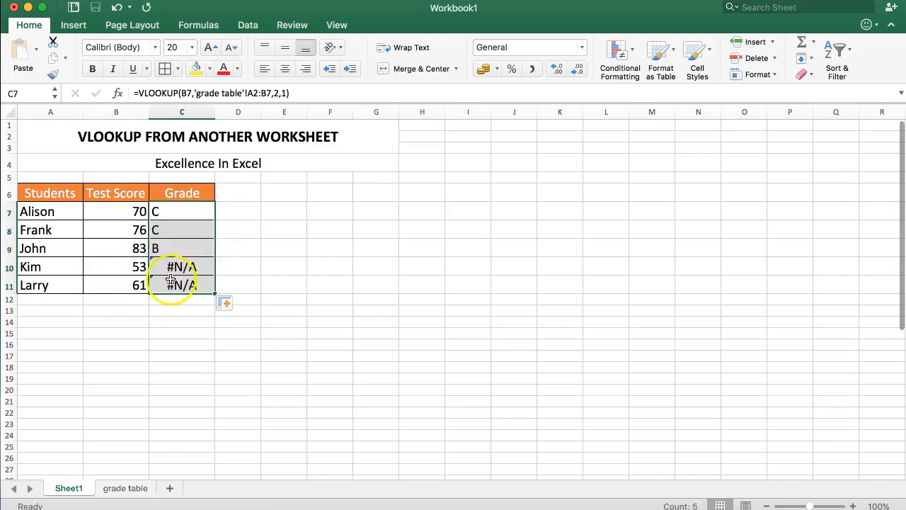
{"action": "left_click", "coordinate": [178, 267]}
{"action": "left_click", "coordinate": [172, 229]}
{"action": "left_click", "coordinate": [170, 210]}
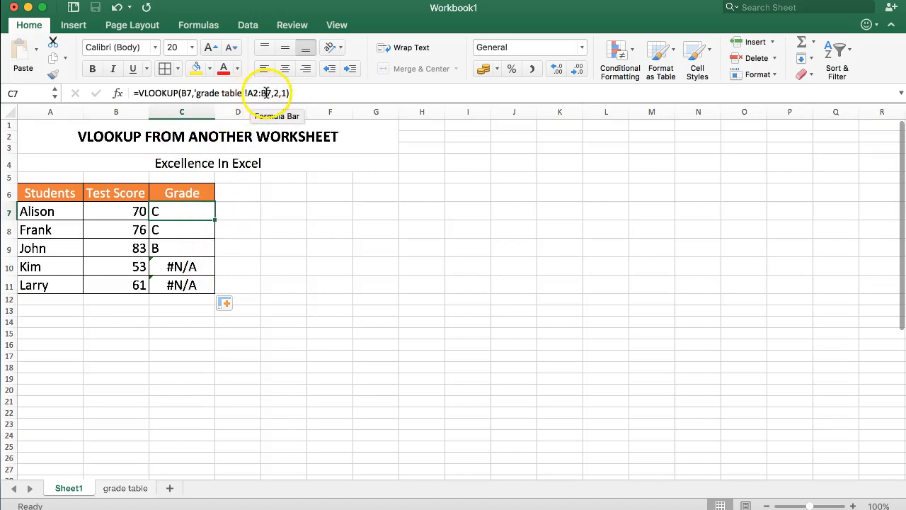
Check the score ranges on the grade table worksheet against the lookup range references in the copied formulas in C8 and C11
{"action": "left_click", "coordinate": [130, 489]}
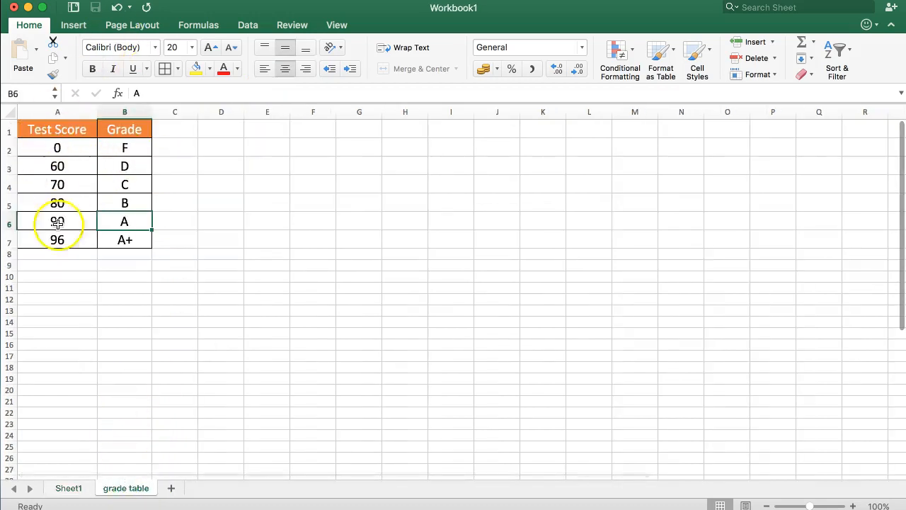
{"action": "left_click", "coordinate": [68, 488]}
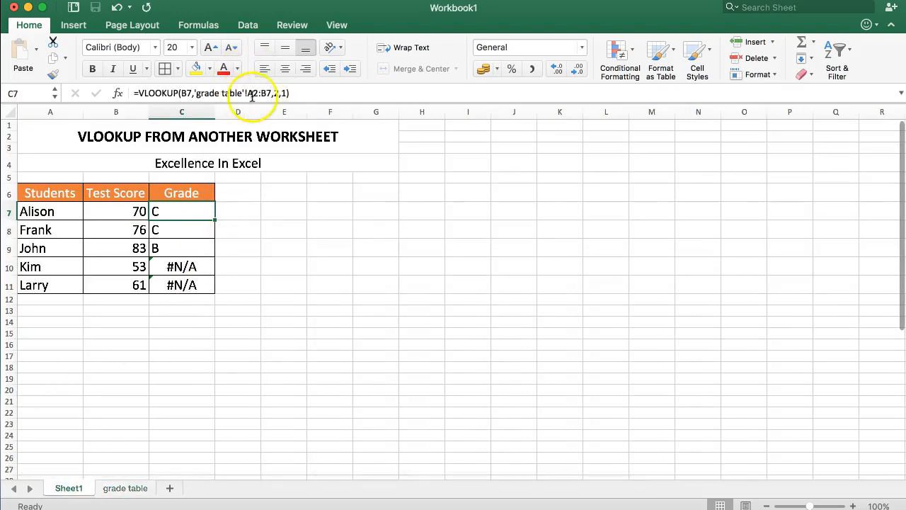
{"action": "left_click", "coordinate": [176, 233]}
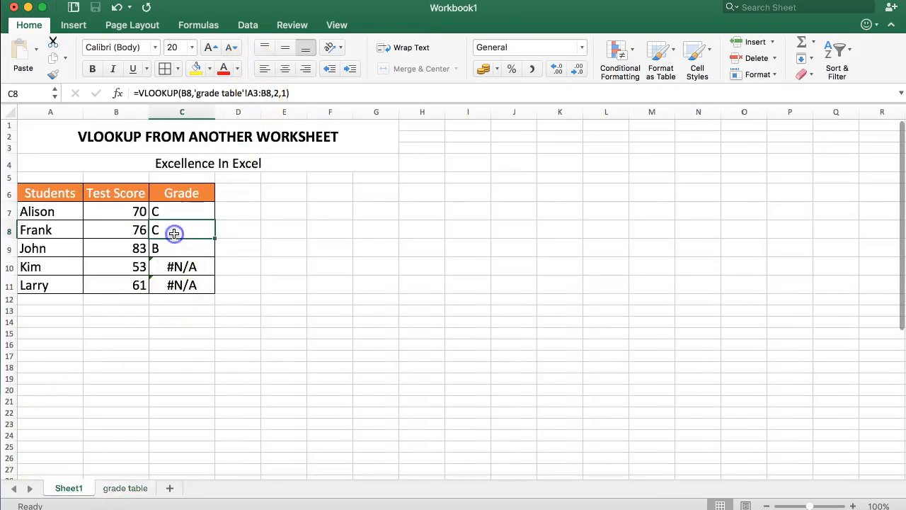
{"action": "left_click", "coordinate": [178, 284]}
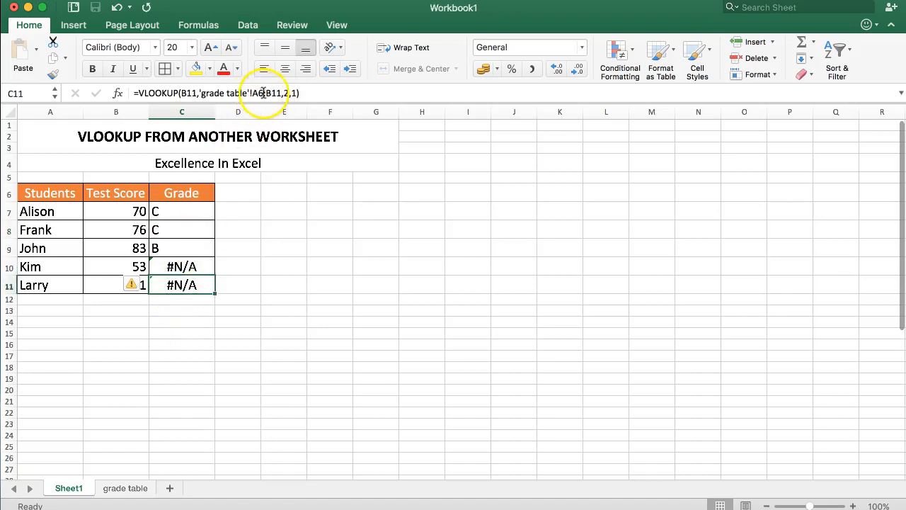
Make the table_array in the C7 VLOOKUP formula absolute as 'grade table'!$A$2:$B$7
{"action": "left_click", "coordinate": [181, 207]}
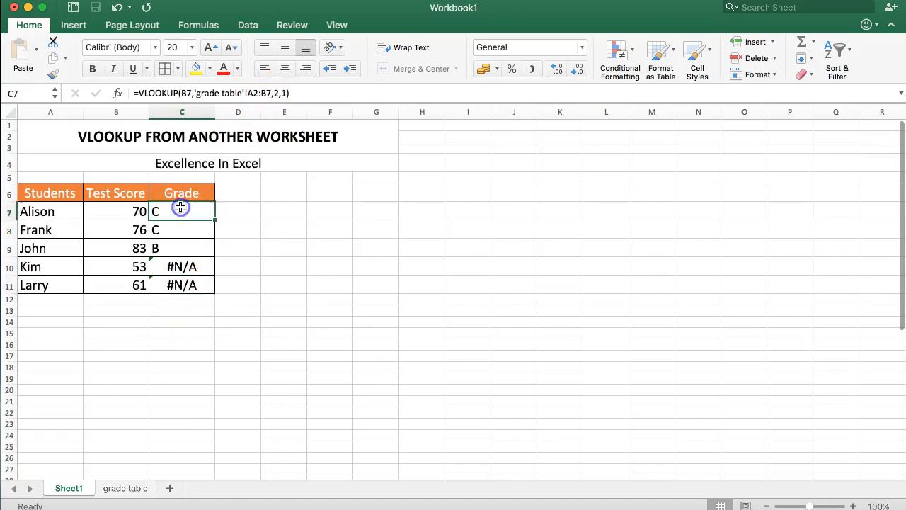
{"action": "left_click", "coordinate": [252, 93]}
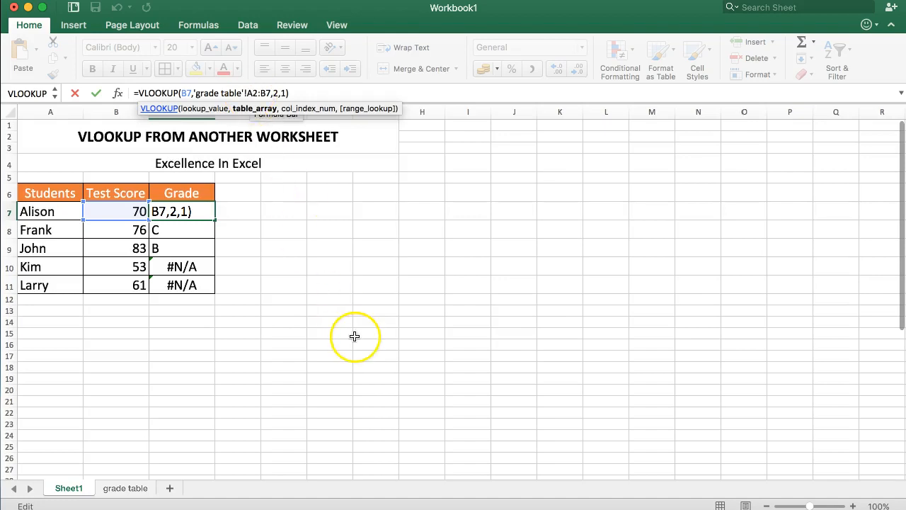
{"action": "key", "text": "F4"}
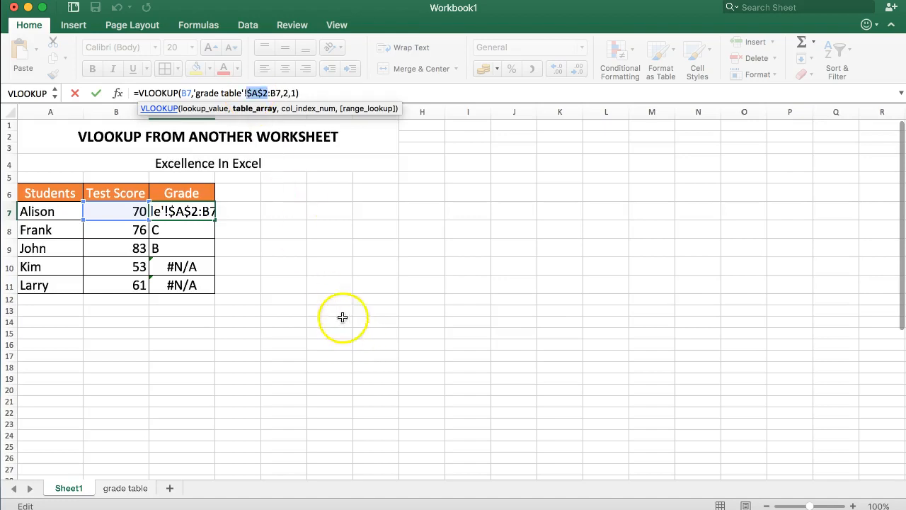
{"action": "left_click", "coordinate": [276, 93]}
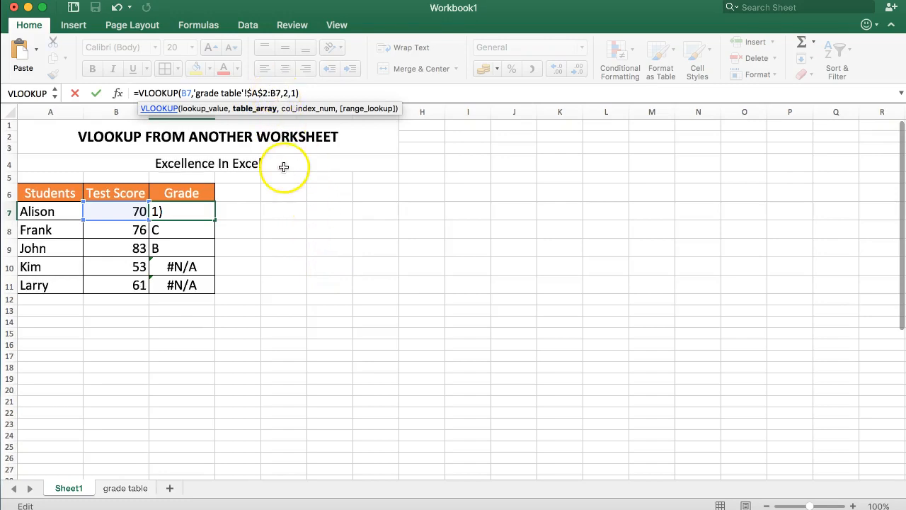
{"action": "key", "text": "F4"}
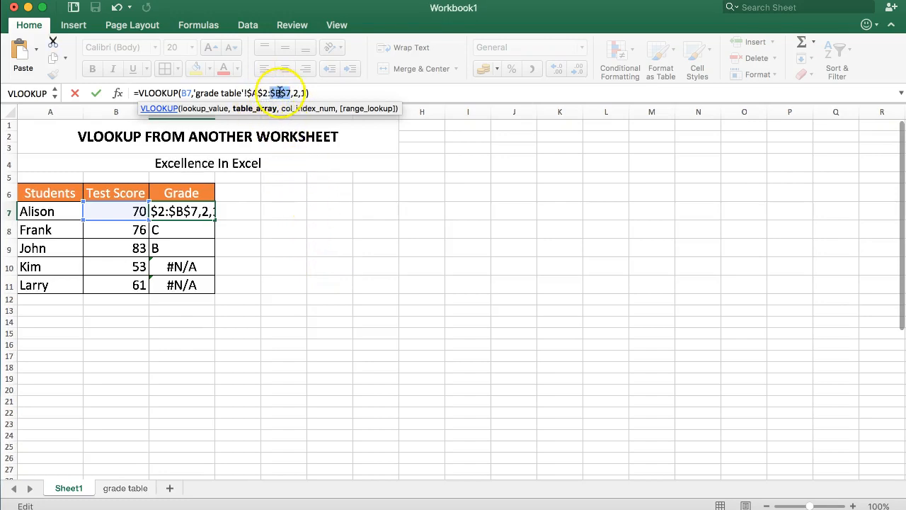
{"action": "key", "text": "Return"}
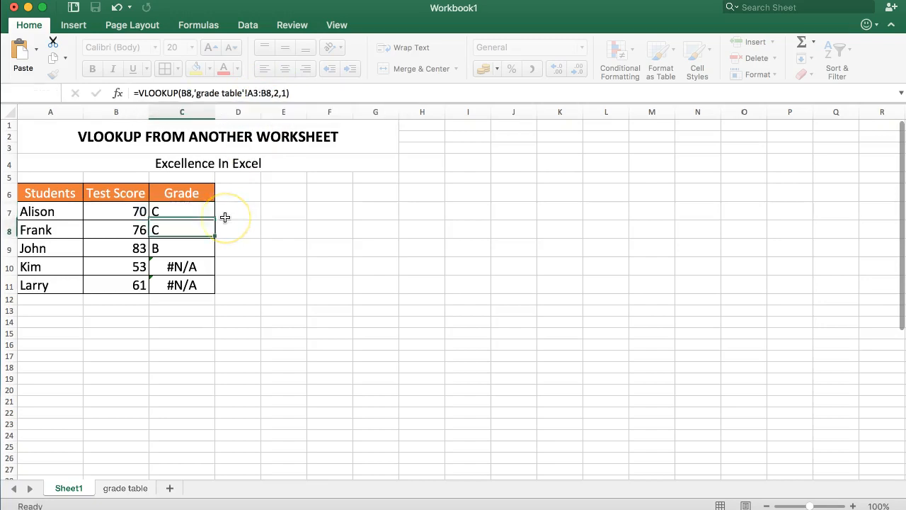
Fill the corrected VLOOKUP formula from C7 down through C11 for all students
{"action": "left_click", "coordinate": [193, 210]}
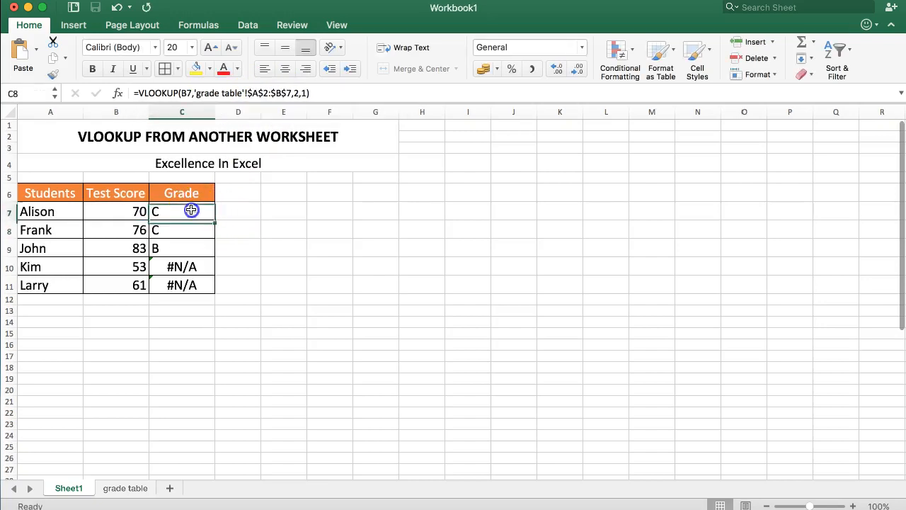
{"action": "left_click_drag", "start_coordinate": [215, 219], "coordinate": [203, 291]}
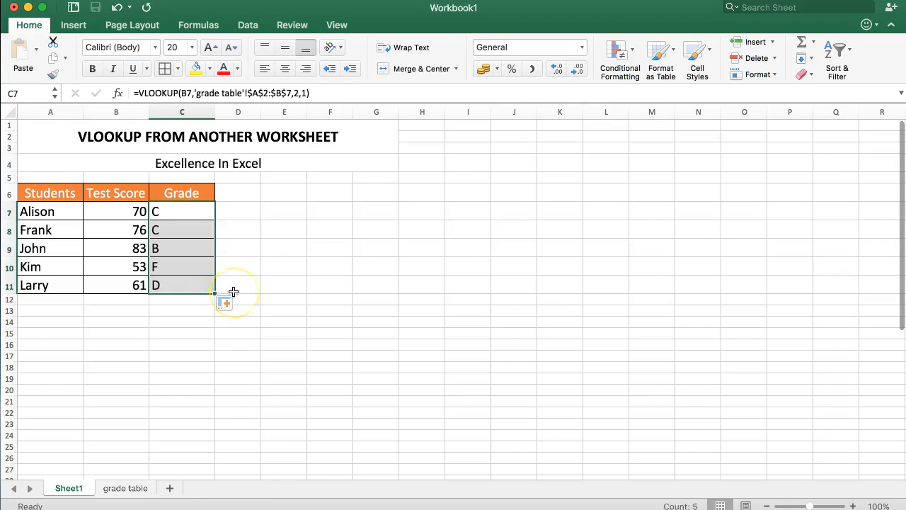